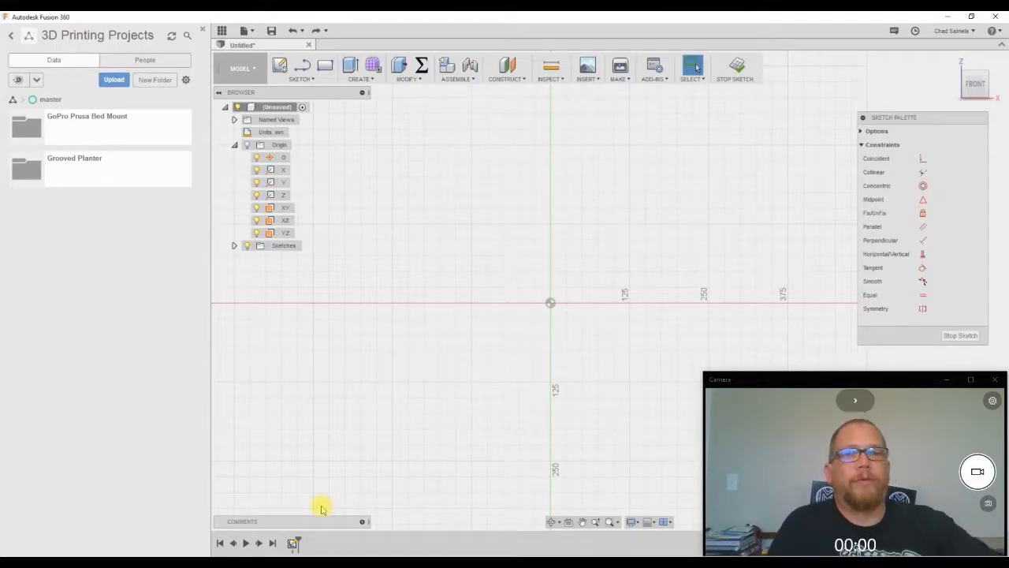
Step: Sketch a large center-diameter circle above and left of the origin and a smaller off-center circle inside it
left_click(301, 78)
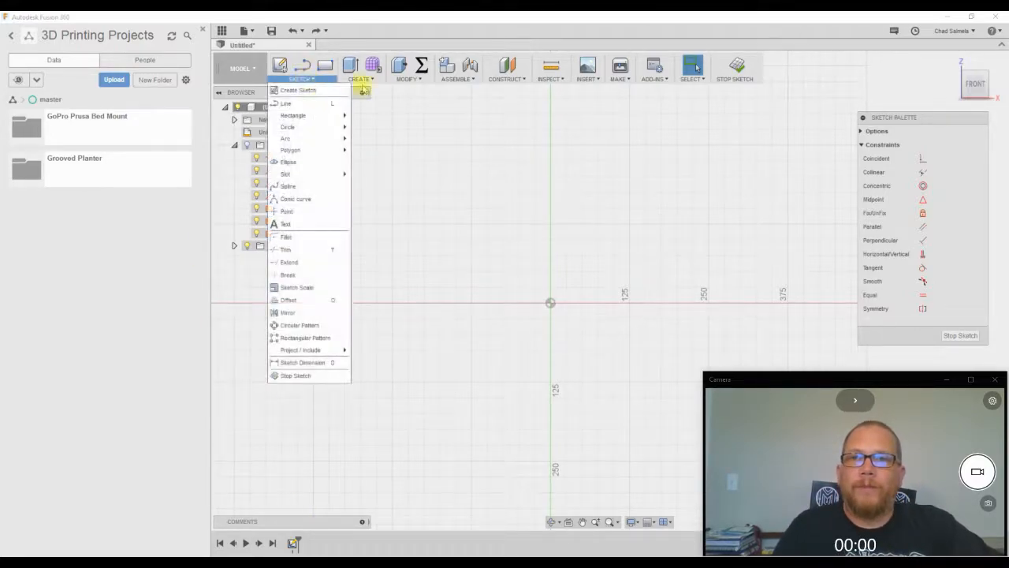
mouse_move(315, 128)
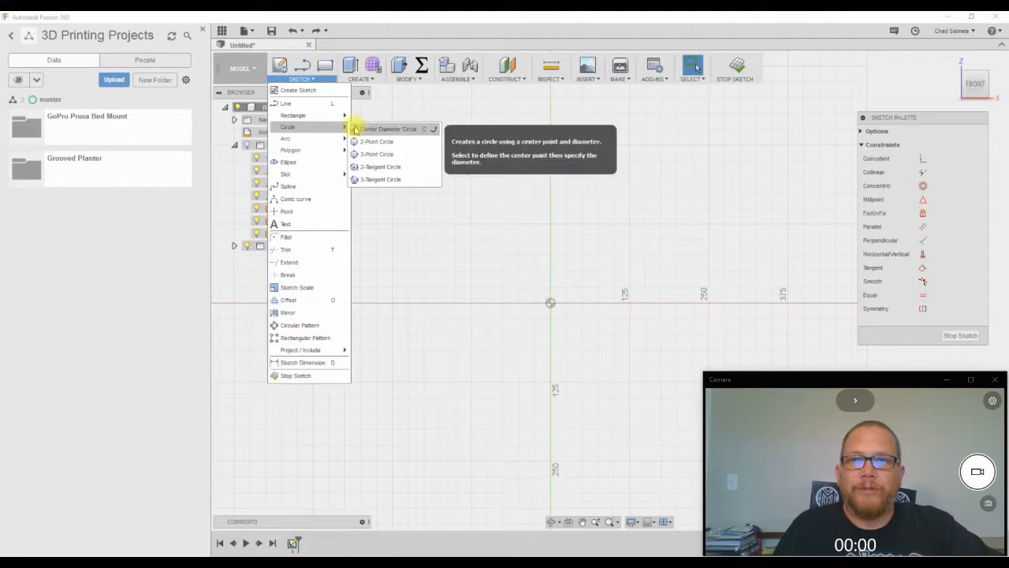
left_click(378, 128)
left_click(438, 229)
left_click(510, 250)
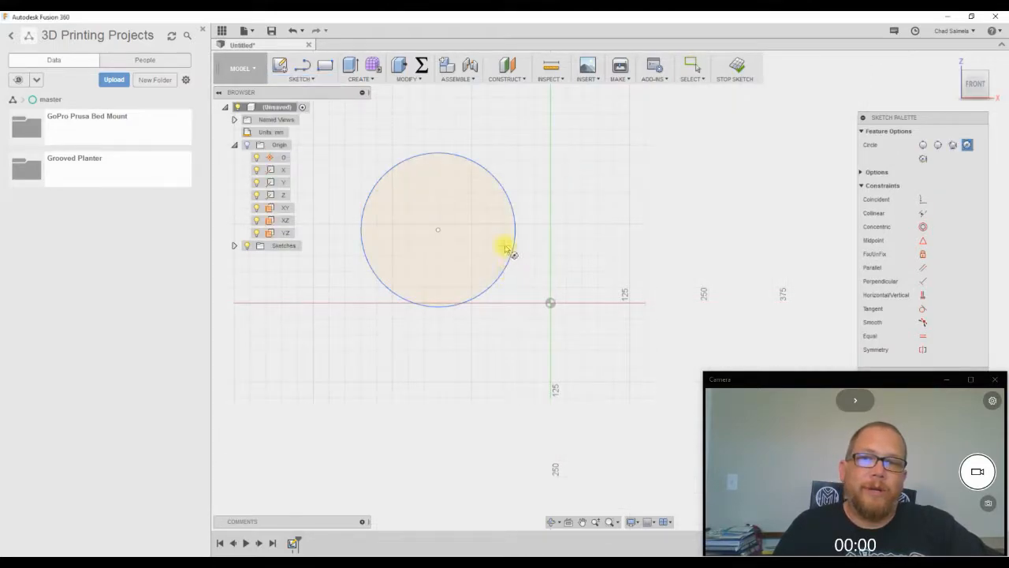
left_click(459, 213)
left_click(484, 225)
right_click(484, 225)
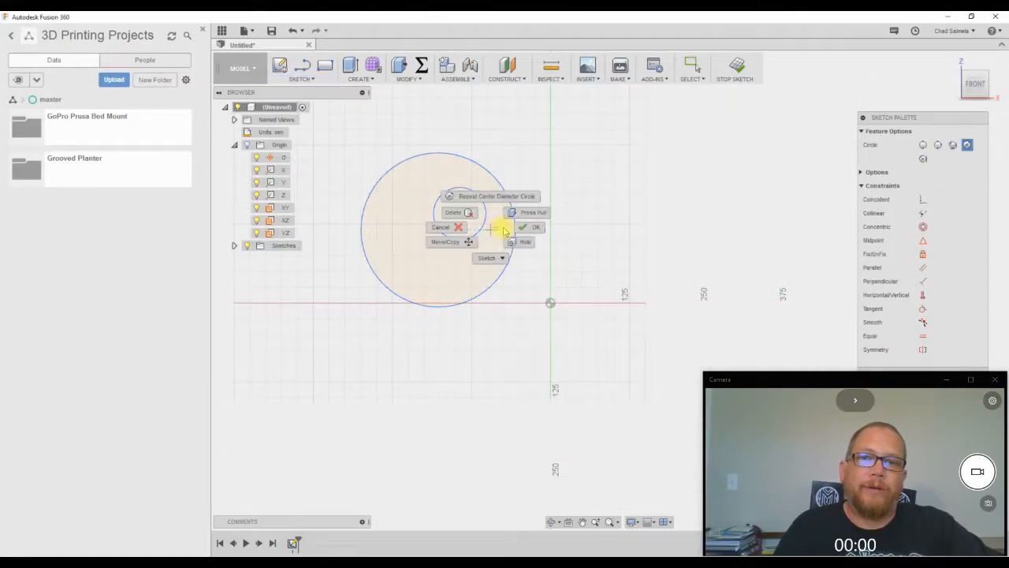
left_click(524, 231)
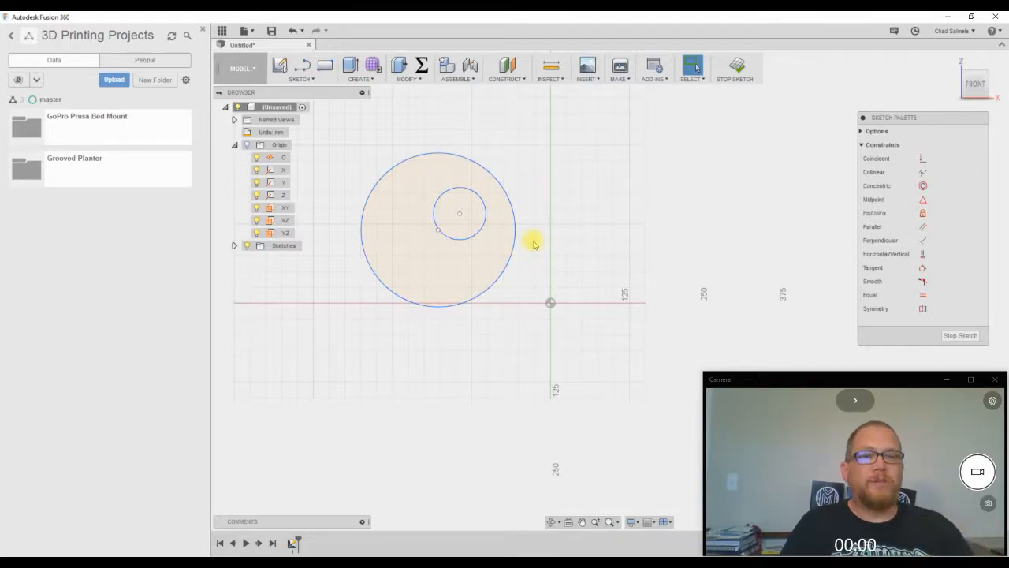
Step: Apply a Concentric constraint between the small inner circle and the large outer circle
left_click(923, 187)
left_click(484, 227)
left_click(516, 223)
right_click(604, 233)
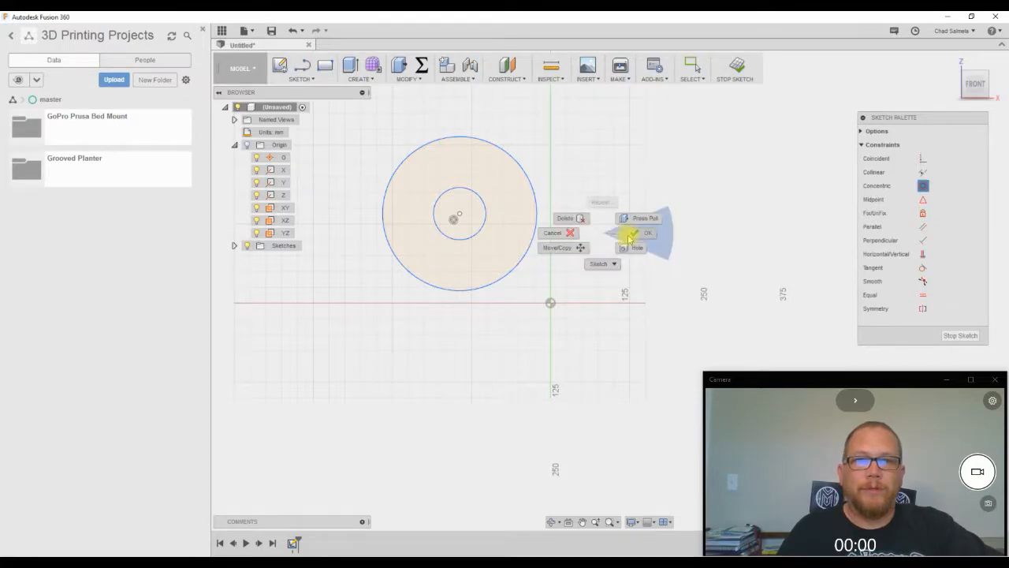
left_click(629, 236)
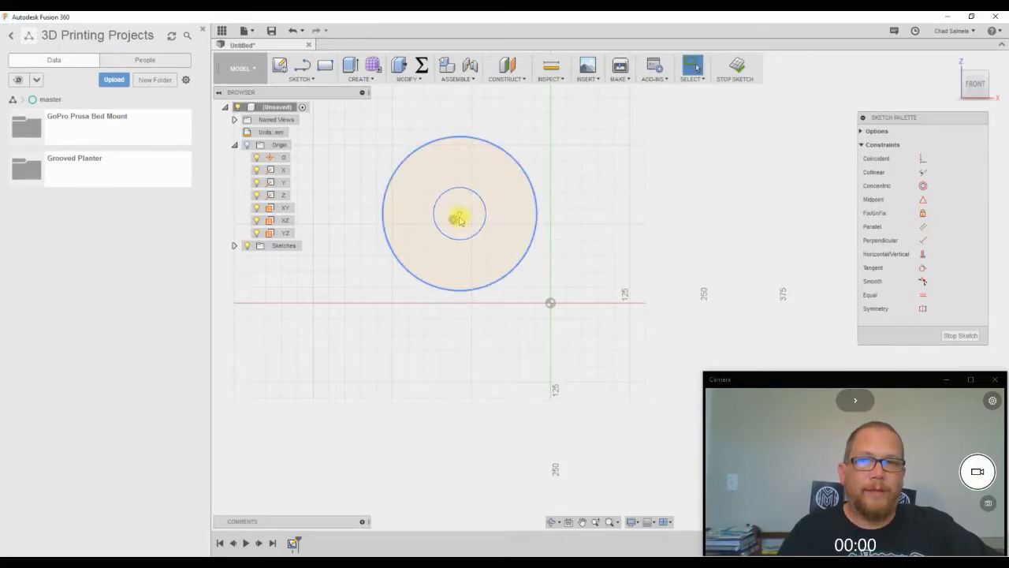
Step: Shrink both concentric circles and move their shared center to just above the horizontal axis, left of the origin
mouse_move(460, 217)
left_mouse_down()
mouse_move(475, 197)
mouse_move(465, 206)
mouse_move(481, 250)
mouse_move(465, 236)
left_mouse_up()
left_click(545, 247)
mouse_move(541, 248)
left_mouse_down()
mouse_move(604, 247)
mouse_move(564, 254)
left_mouse_up()
mouse_move(489, 250)
left_mouse_down()
mouse_move(533, 255)
mouse_move(471, 243)
mouse_move(482, 238)
left_mouse_up()
left_click_drag(563, 222, 455, 282)
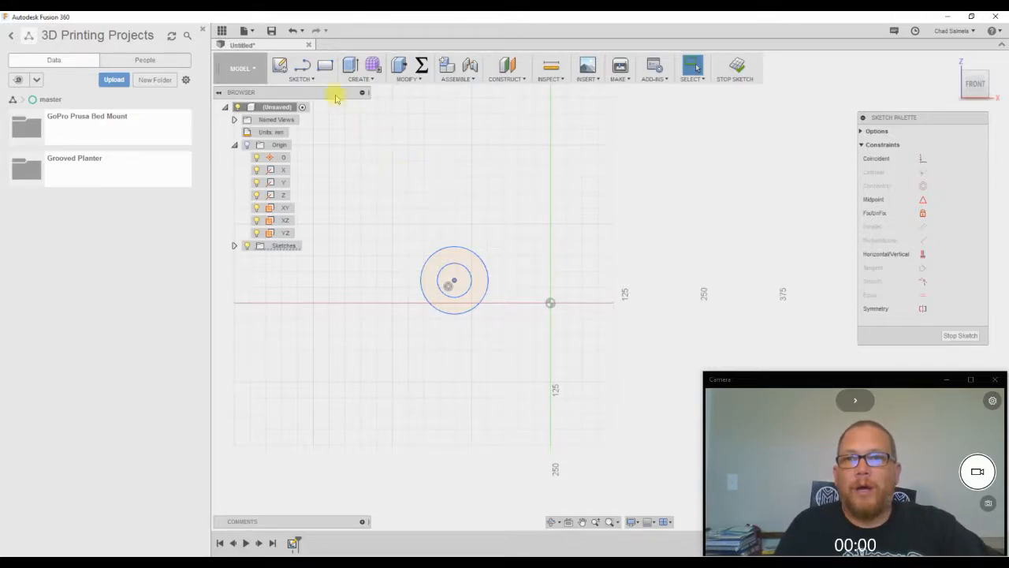
Step: Sketch a horizontal line about 230 mm long above the circles, continuing into a tangent arc and a vertical line down past the horizontal axis
left_click(302, 66)
left_click(345, 214)
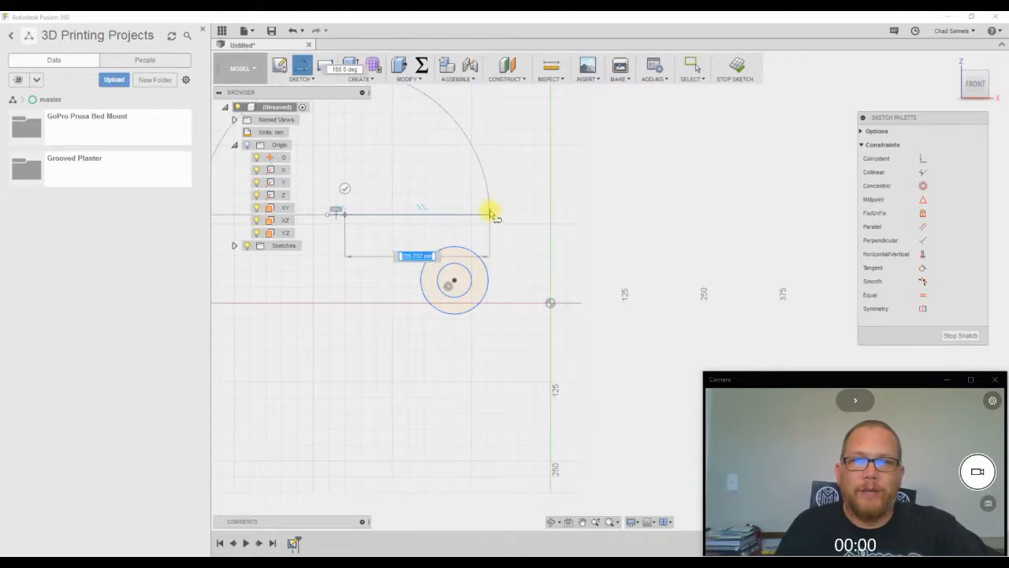
left_click(489, 214)
left_click(489, 214)
left_click_drag(489, 214, 565, 281)
left_click(564, 383)
right_click(584, 349)
left_click(625, 336)
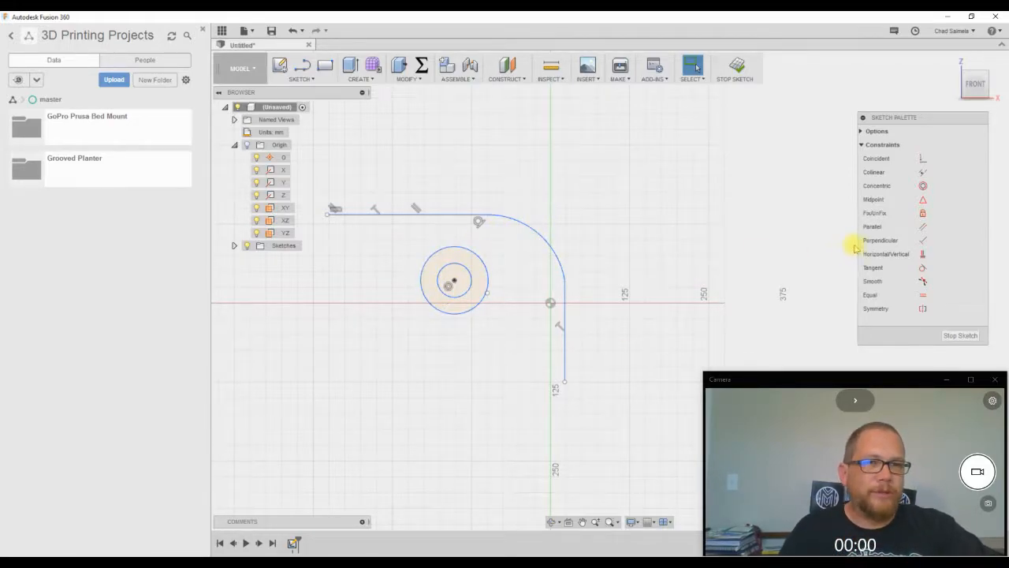
Step: Make the circle pair concentric with the corner arc and move their shared center slightly upward
left_click(923, 186)
left_click(550, 244)
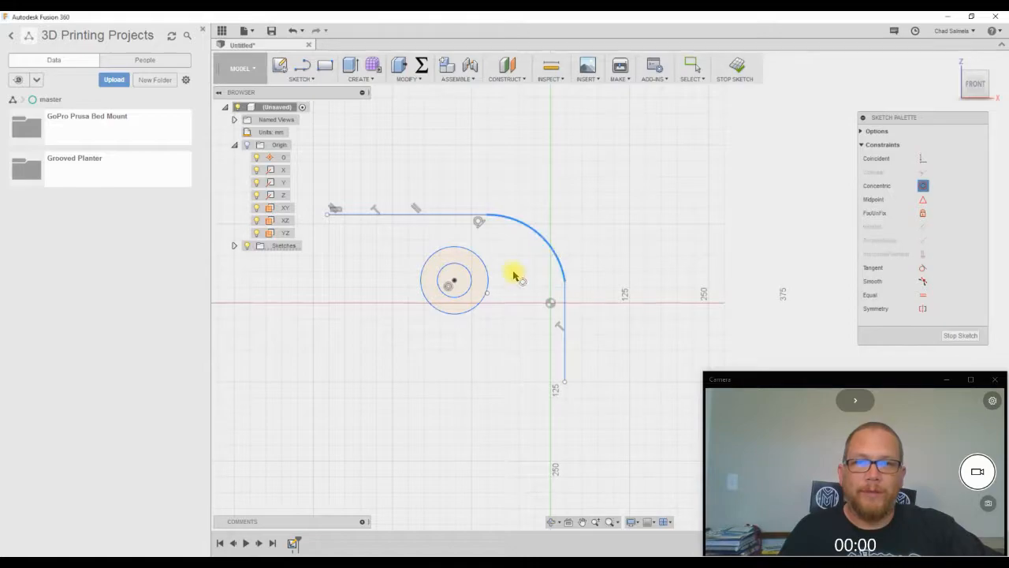
left_click(469, 273)
right_click(608, 227)
left_click(574, 234)
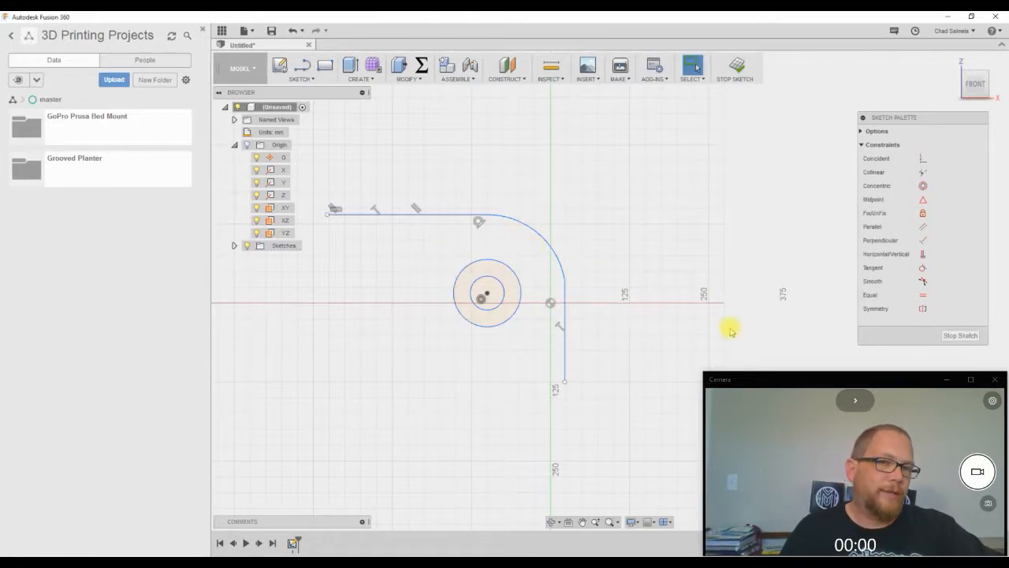
left_click_drag(487, 296, 489, 270)
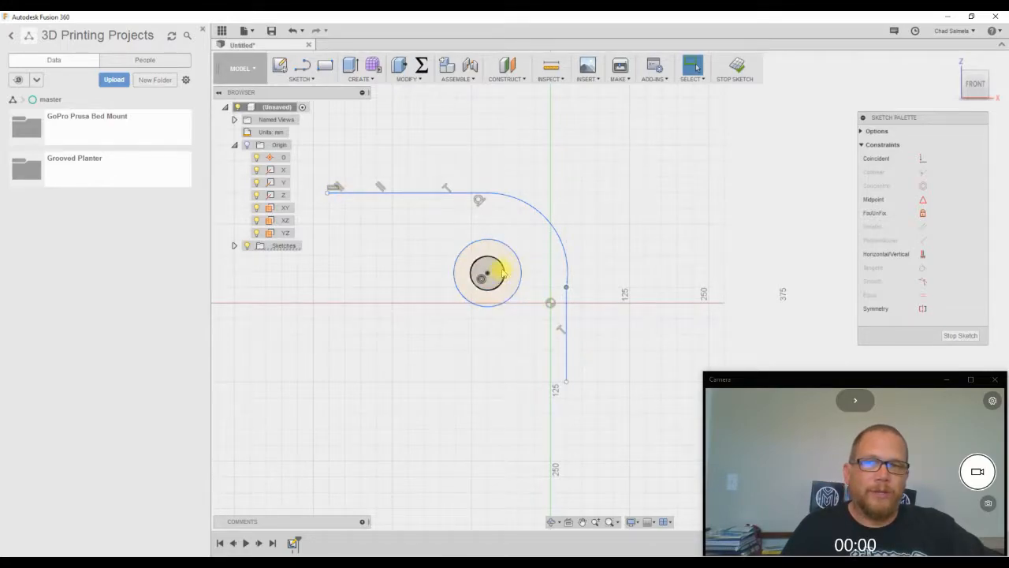
Step: Sketch two overlapping center-diameter circles, one large and one smaller, with separate centers to the upper right of the corner arc
left_click(304, 67)
left_click(312, 81)
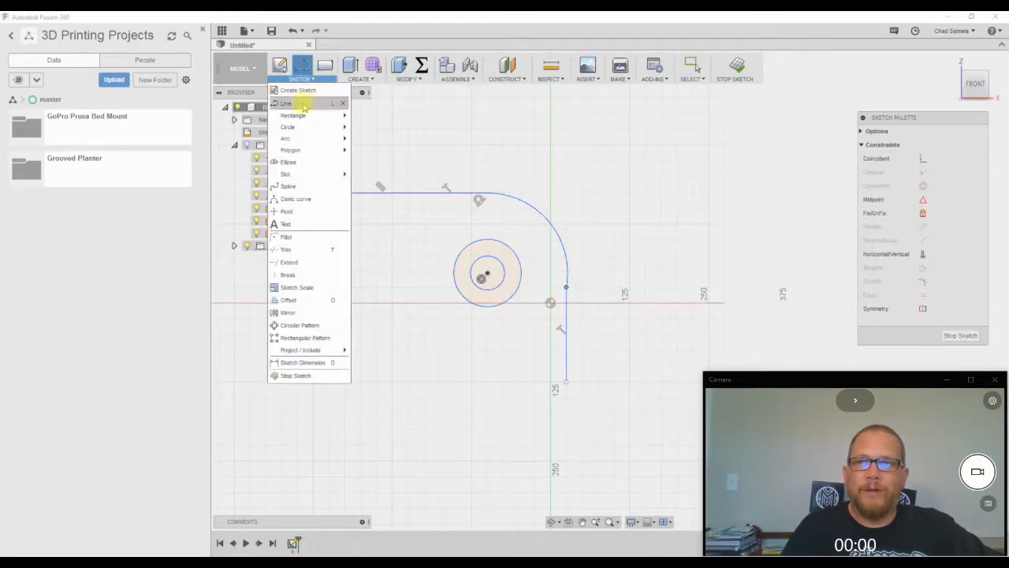
mouse_move(294, 127)
left_click(368, 130)
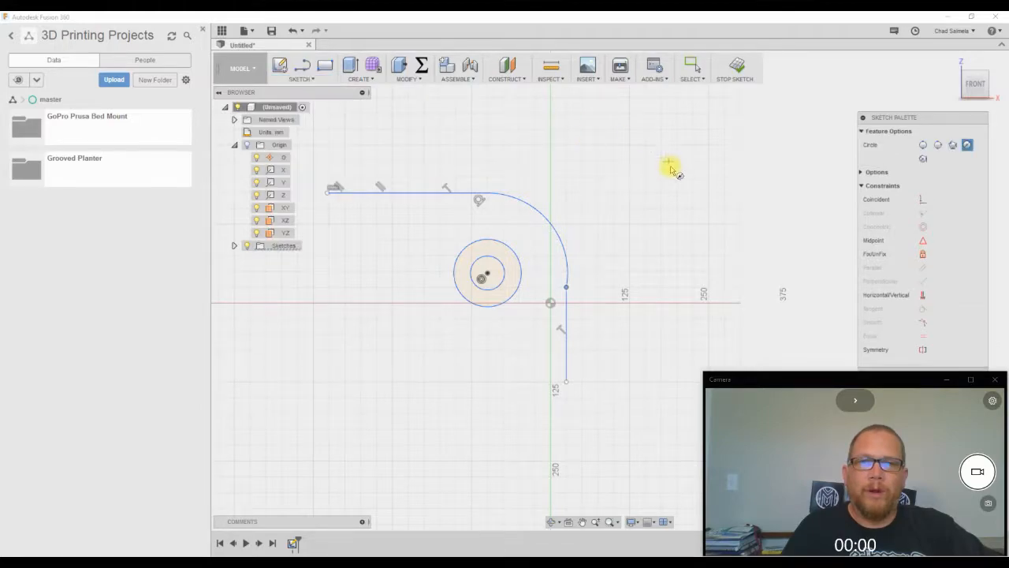
left_click(637, 177)
left_click(670, 211)
left_click(626, 199)
left_click(645, 219)
right_click(645, 218)
left_click(682, 205)
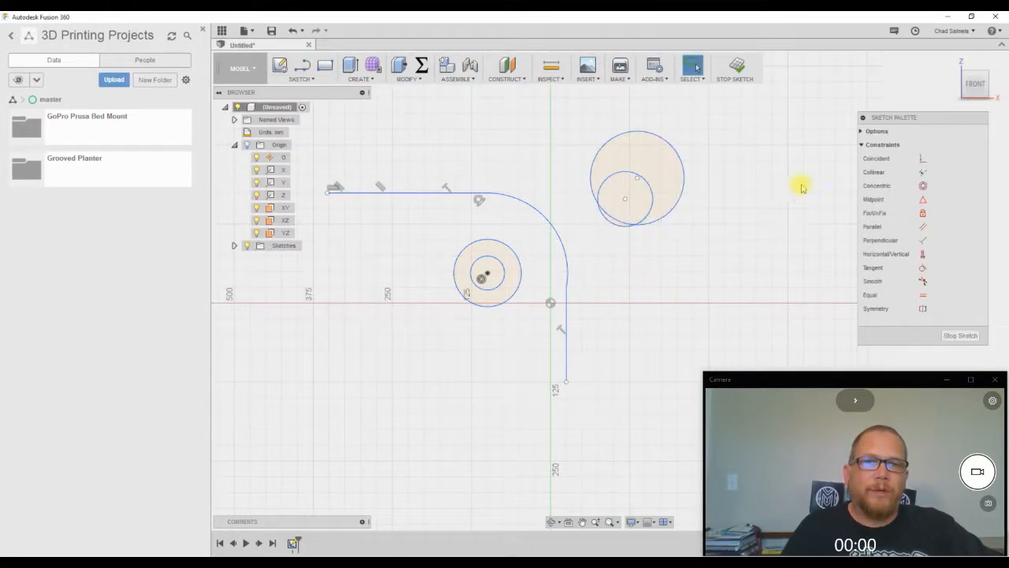
Step: Apply a Coincident constraint between the center points of the two new circles
left_click(923, 159)
left_click(624, 200)
left_click(637, 178)
key("Escape")
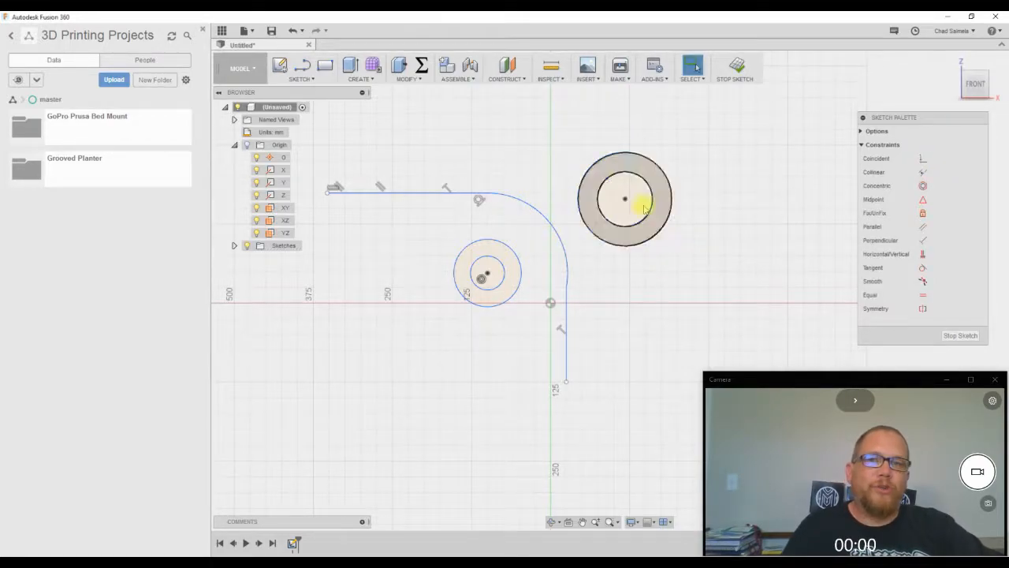